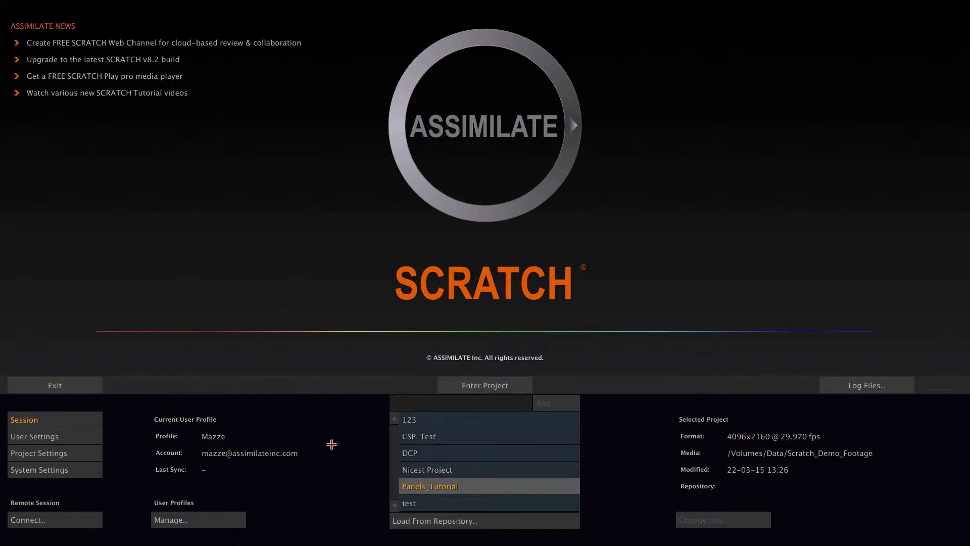
# Step: Open System Settings Preferences and review the Tangent CP200 panel settings (TS, K, S, BK)
pyautogui.click(84, 471)
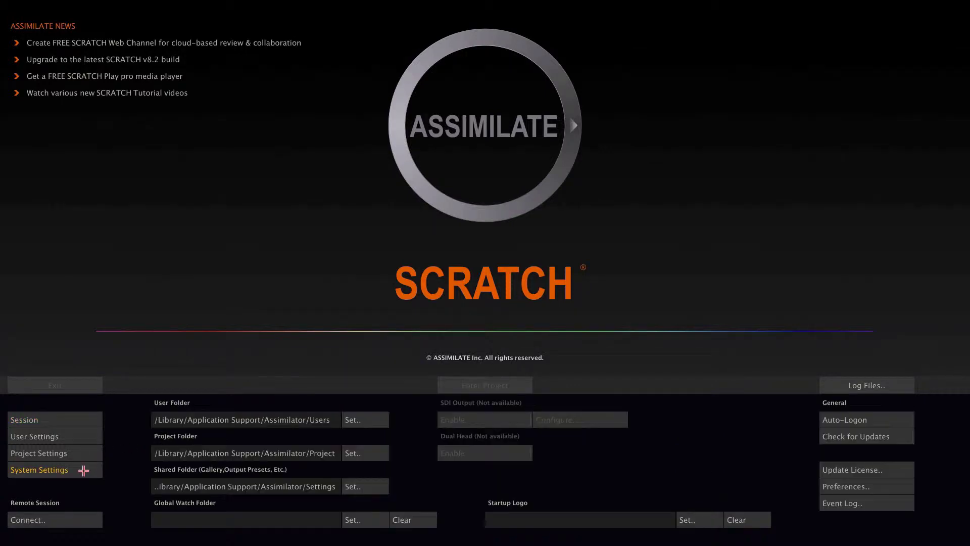
pyautogui.click(834, 487)
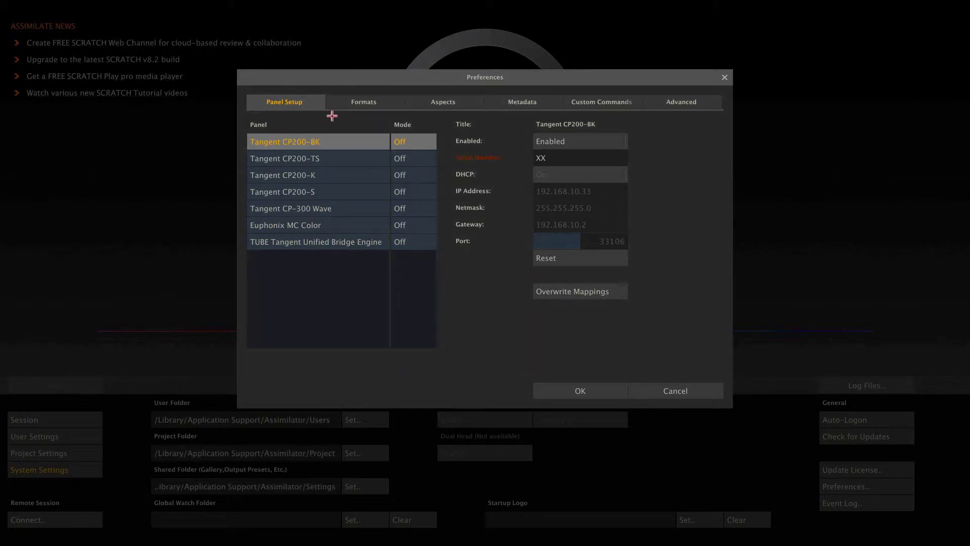
pyautogui.click(357, 157)
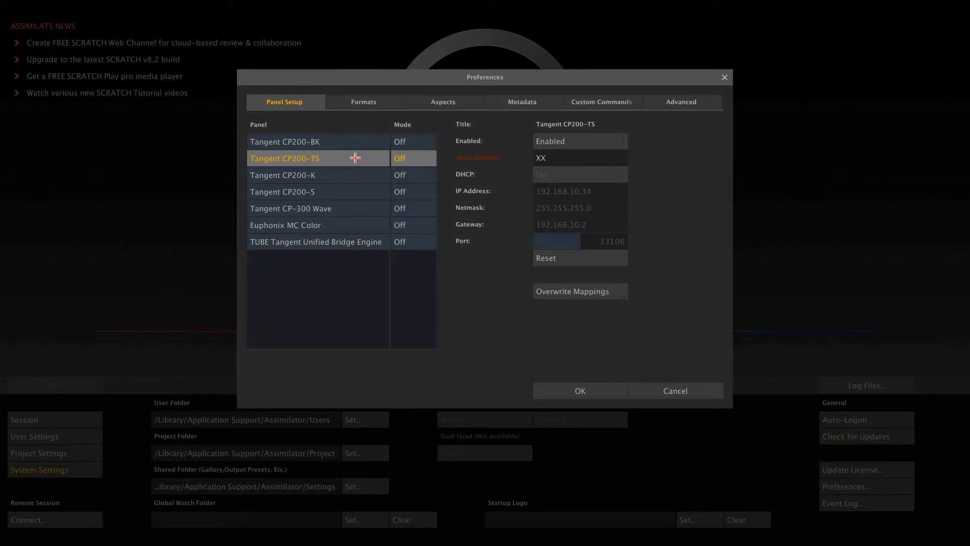
pyautogui.click(351, 177)
pyautogui.click(351, 192)
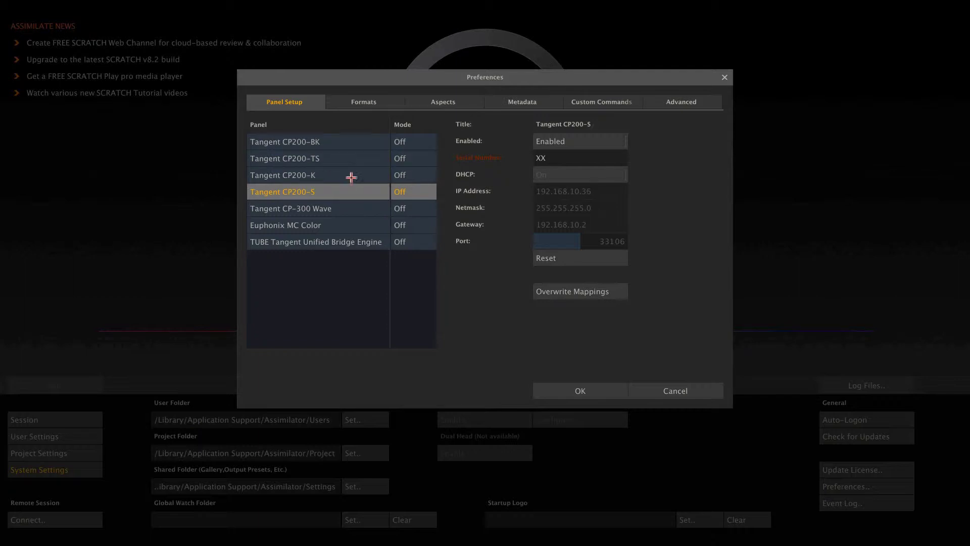
pyautogui.click(352, 175)
pyautogui.click(355, 160)
pyautogui.click(360, 146)
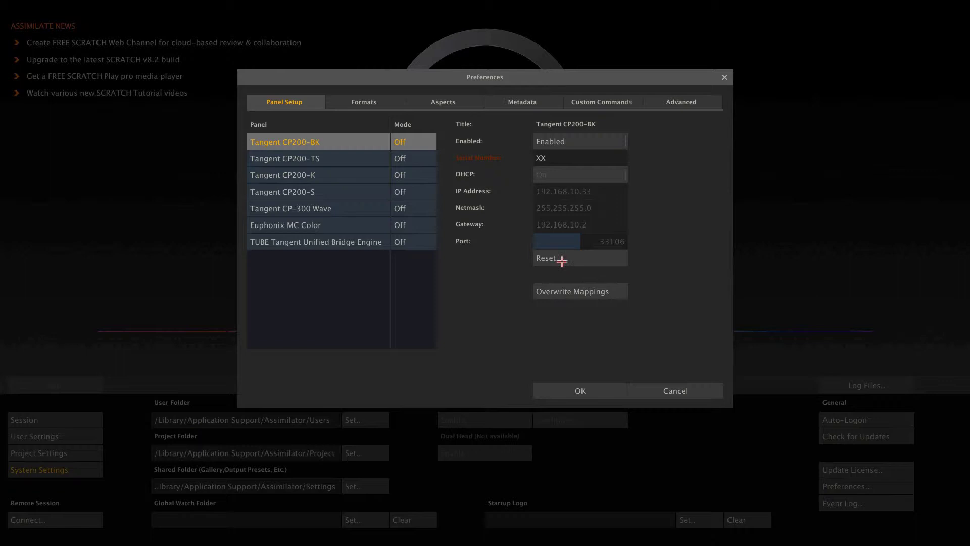
# Step: Enable the TUBE Tangent Unified Bridge Engine panel and begin overwriting its mappings
pyautogui.click(341, 244)
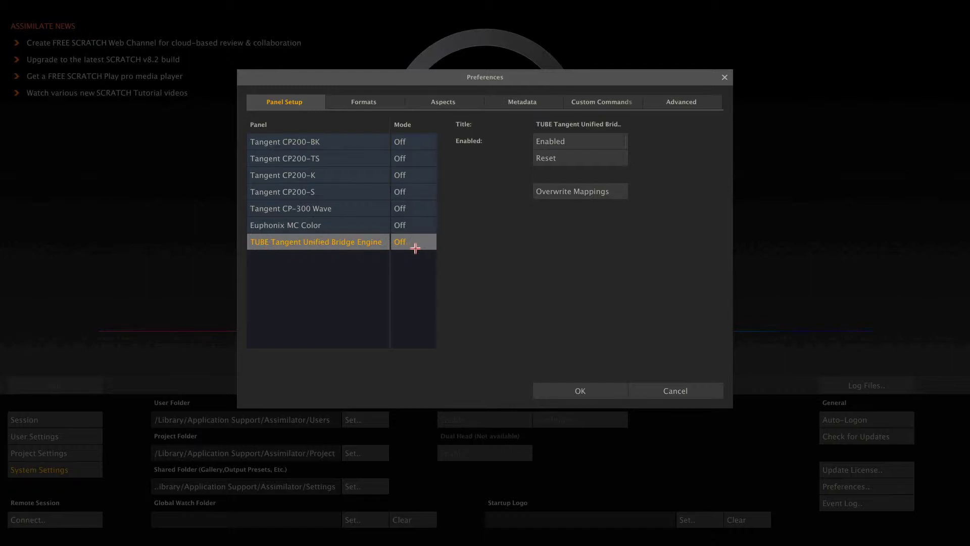
pyautogui.click(587, 140)
pyautogui.click(549, 191)
# Step: Confirm the overwrite of the TUBE panel mappings
pyautogui.click(550, 191)
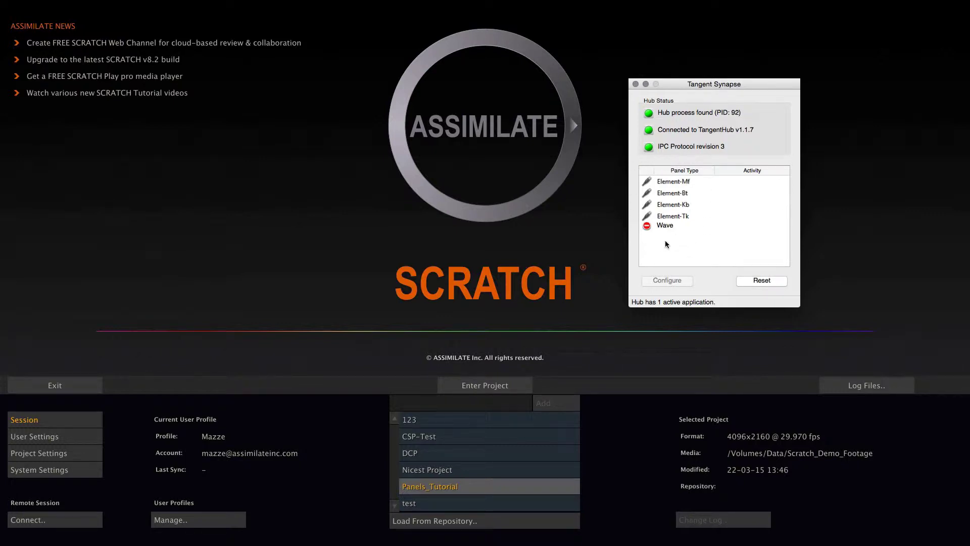
# Step: Return to SCRATCH, enter the Panels_Tutorial project and load clip A004_C236_0901DT in the player
pyautogui.click(613, 433)
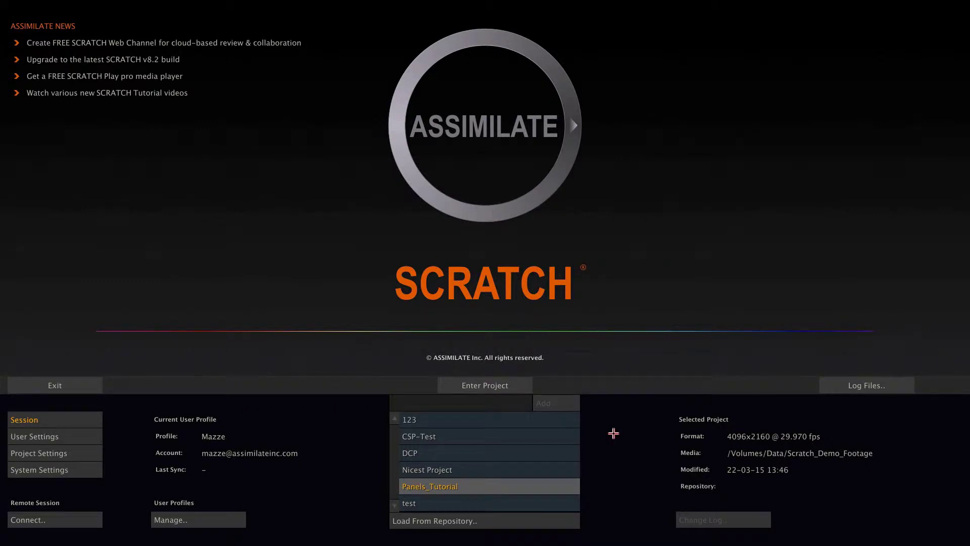
pyautogui.click(505, 381)
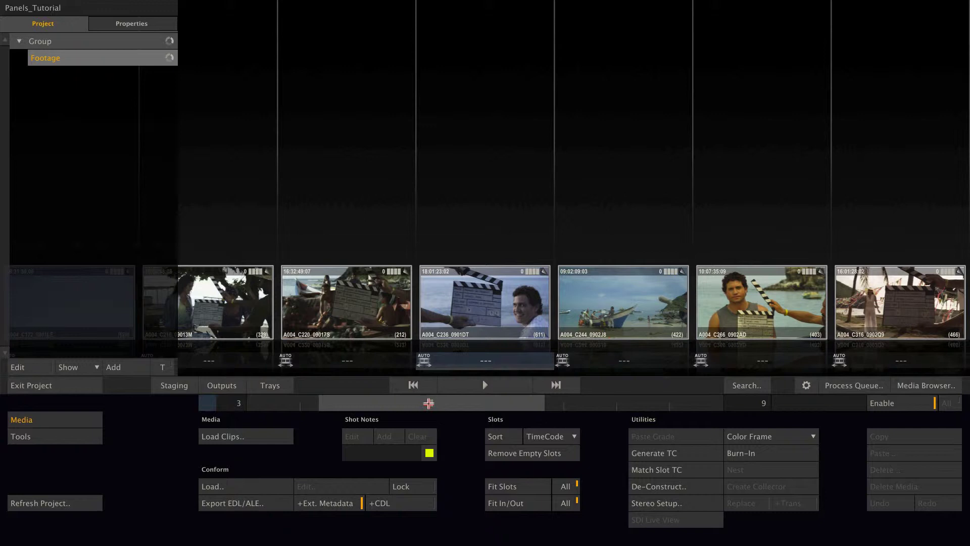
pyautogui.moveTo(430, 402)
pyautogui.mouseDown()
pyautogui.moveTo(458, 403)
pyautogui.moveTo(433, 403)
pyautogui.mouseUp()
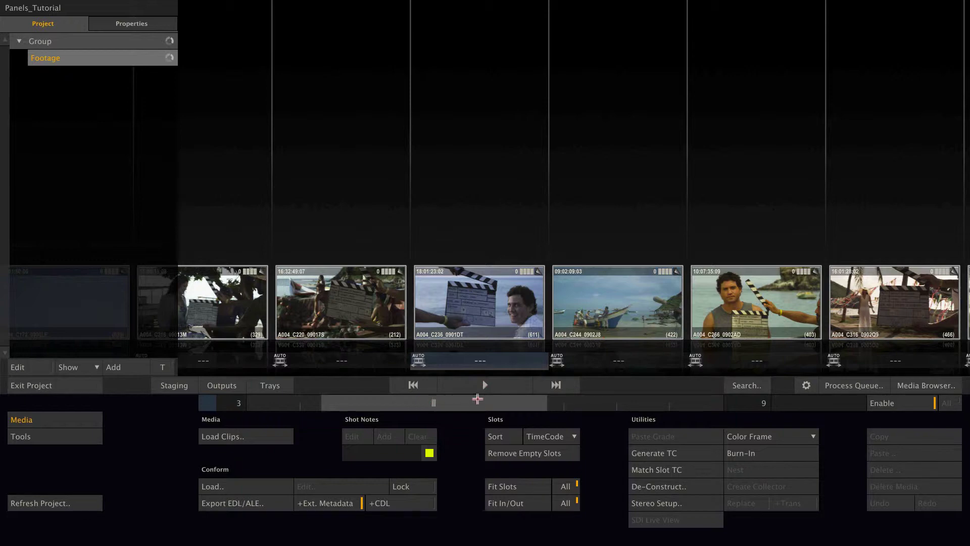
pyautogui.click(492, 385)
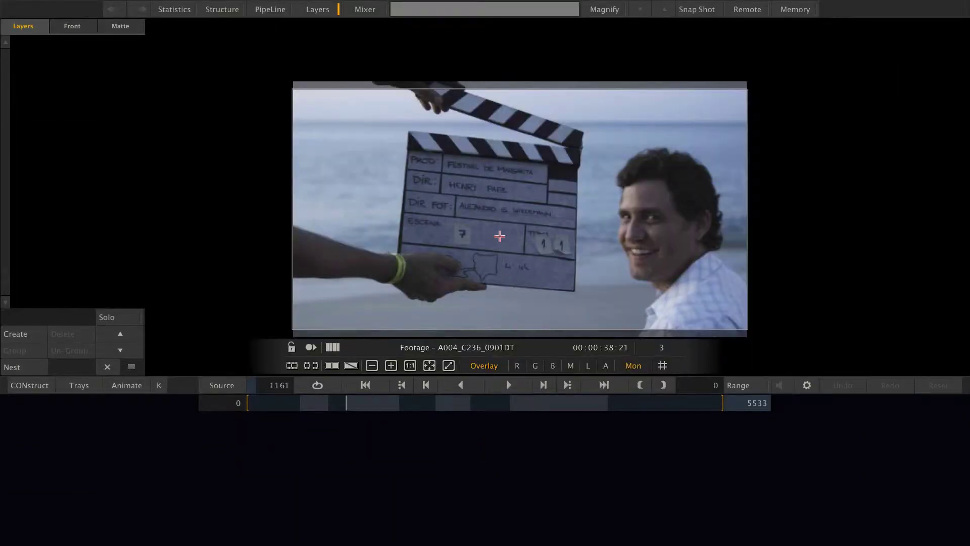
# Step: From the quick module list, open the player settings and then Configure Panels
pyautogui.rightClick(499, 236)
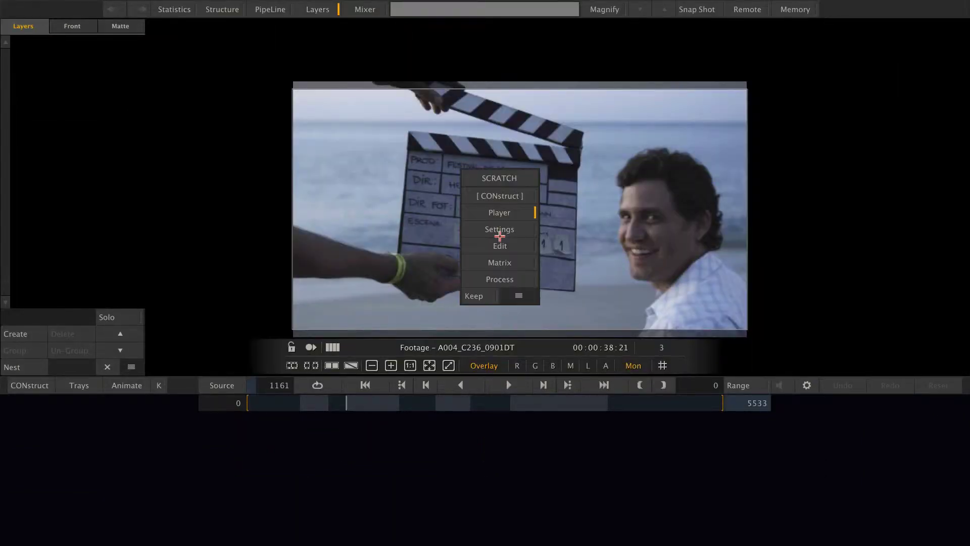
pyautogui.click(509, 232)
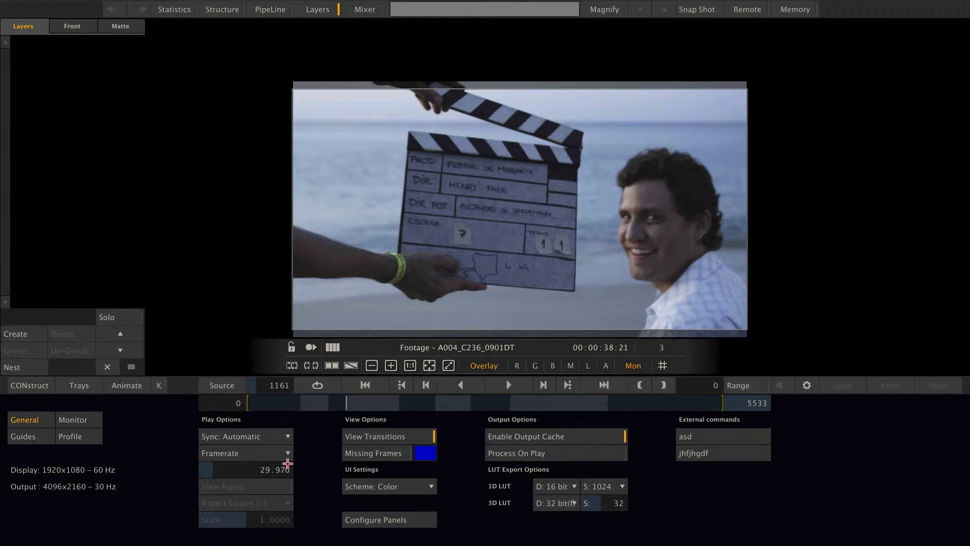
pyautogui.click(384, 521)
pyautogui.click(381, 520)
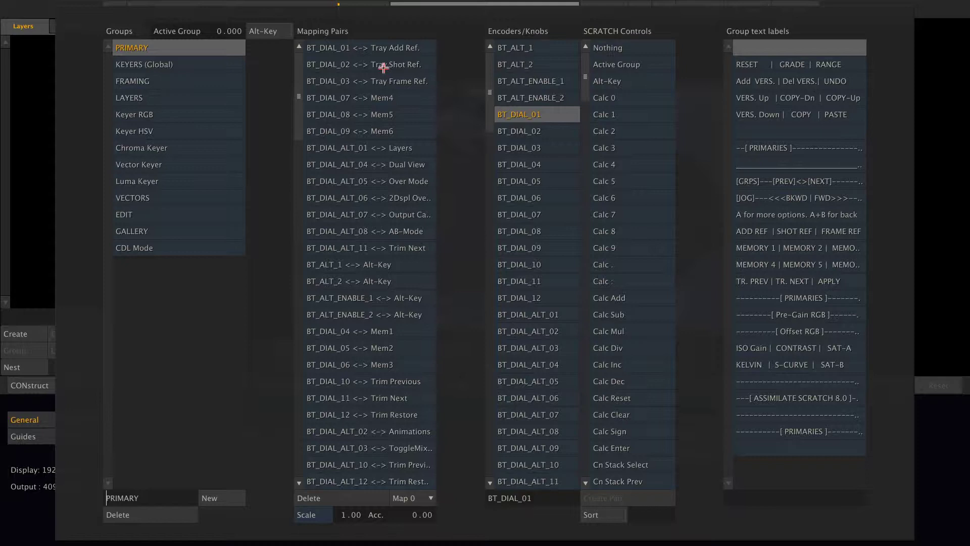
pyautogui.click(198, 65)
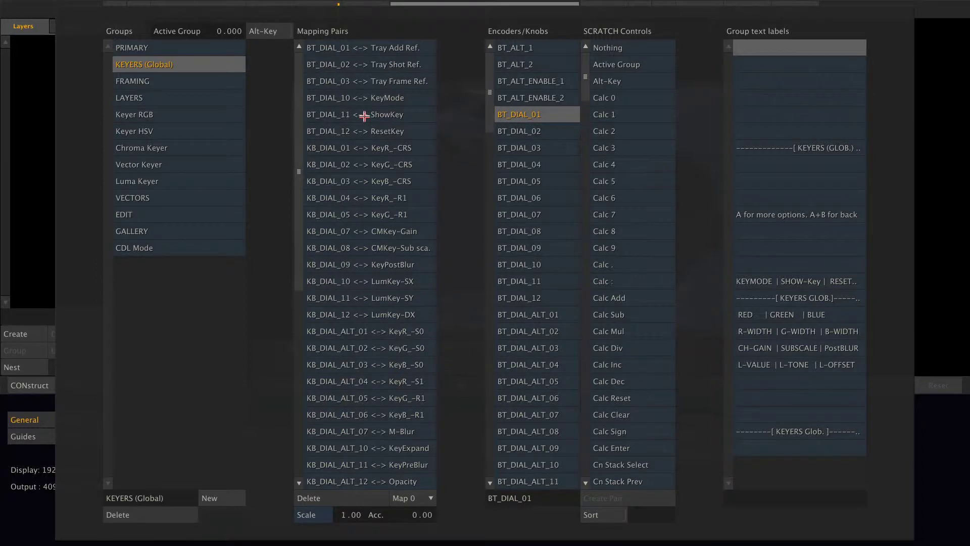
pyautogui.click(224, 51)
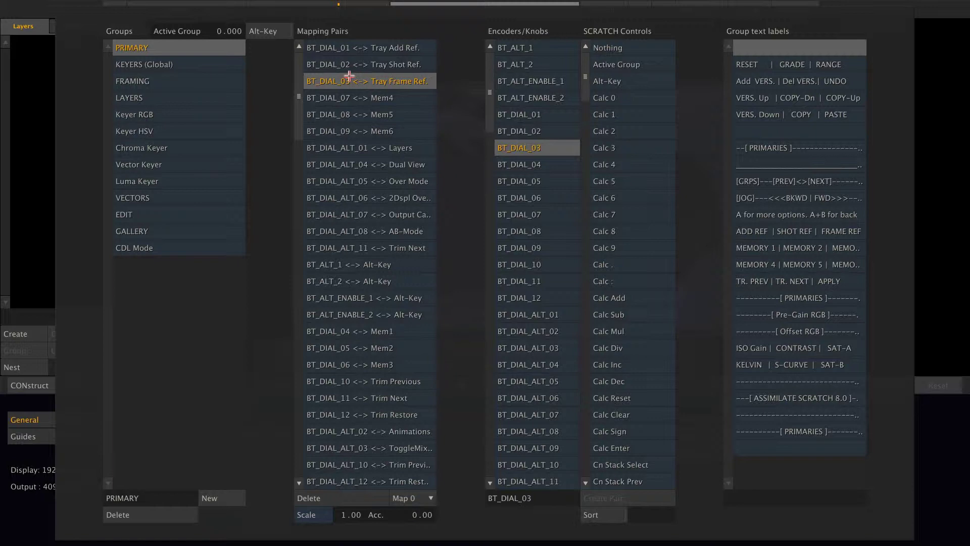
pyautogui.click(180, 98)
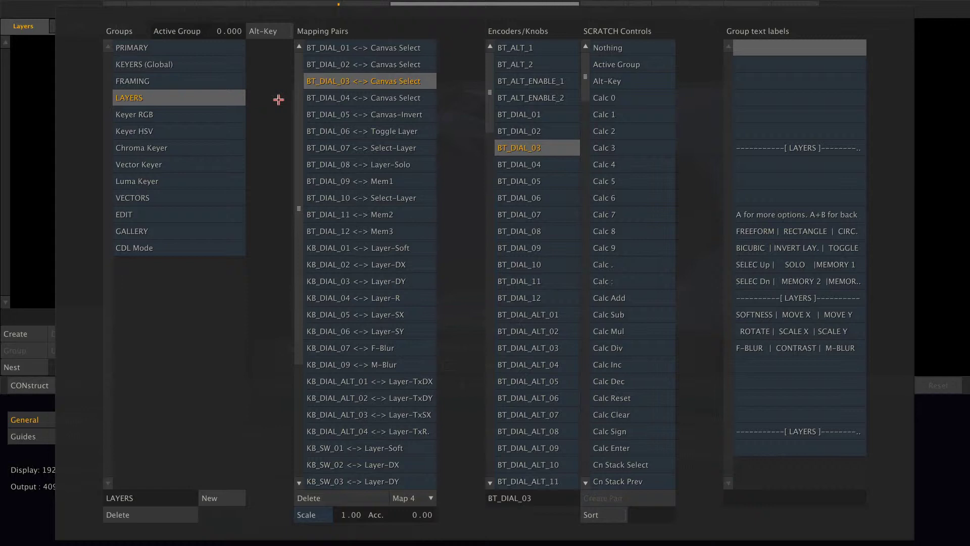
pyautogui.click(215, 52)
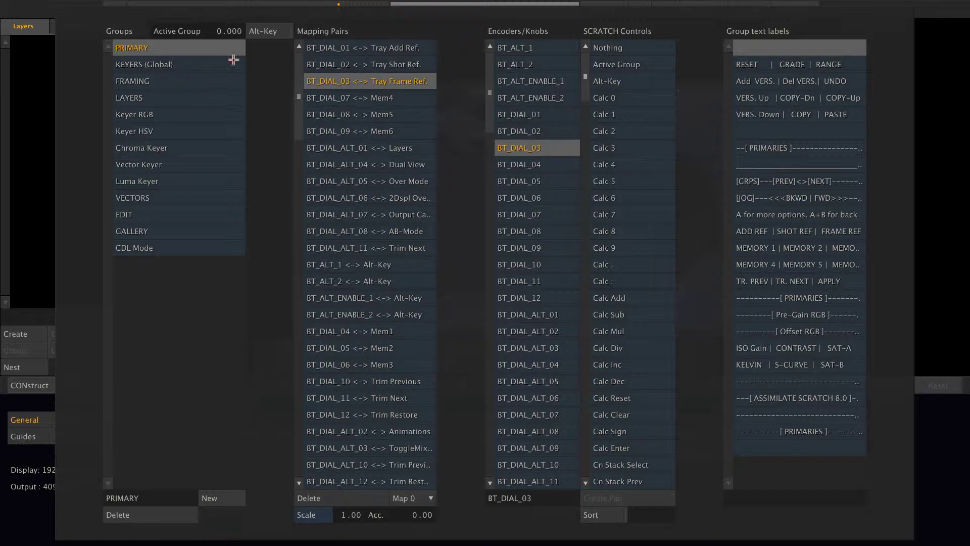
pyautogui.click(368, 66)
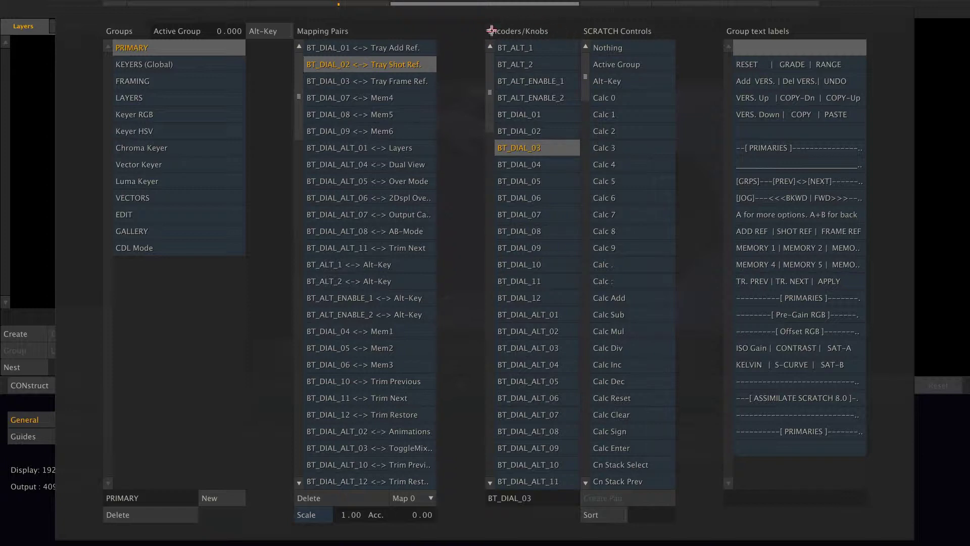
# Step: Step through the BT_DIAL_01 and BT_DIAL_02 pairs, then select BT_DIAL_03 under Encoders/Knobs
pyautogui.press('Up')
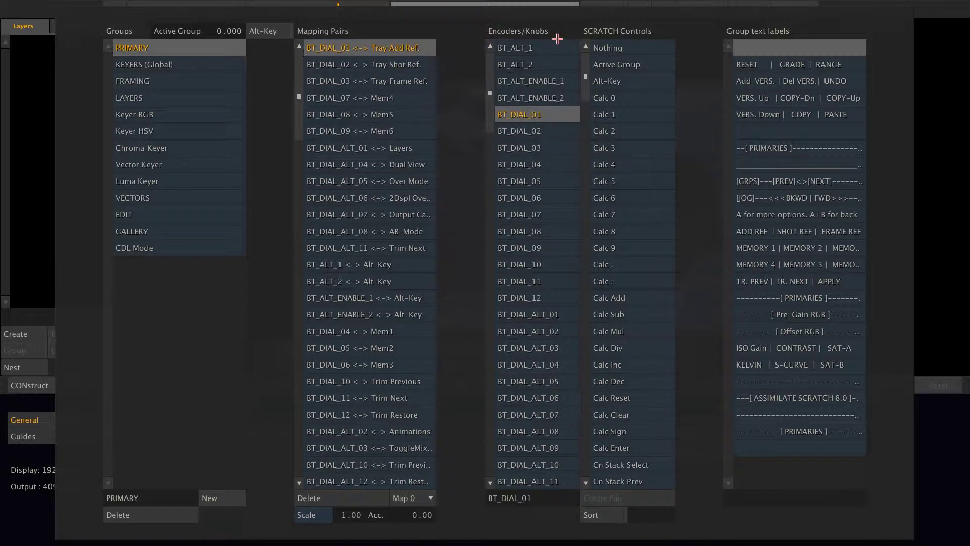
pyautogui.press('Down')
pyautogui.press('Down')
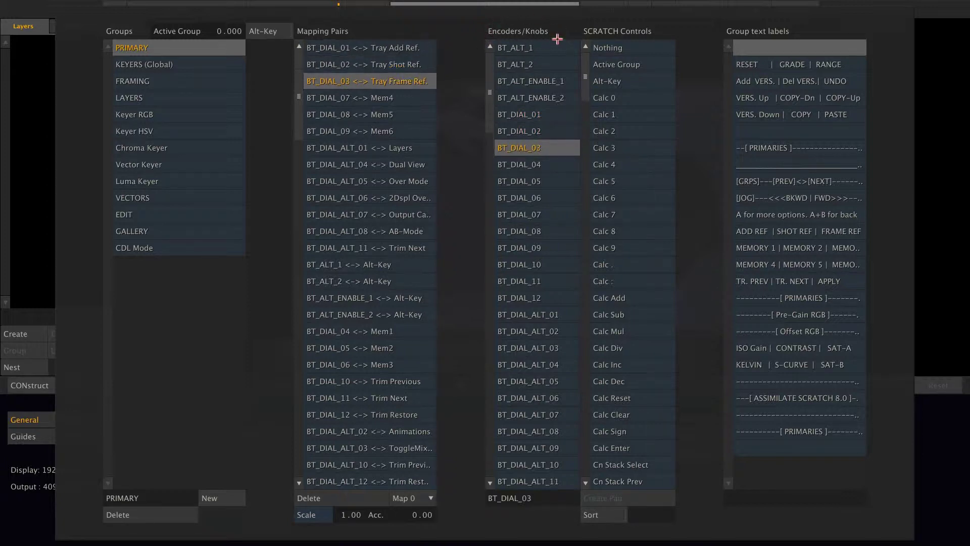
pyautogui.press('Up')
pyautogui.press('Up')
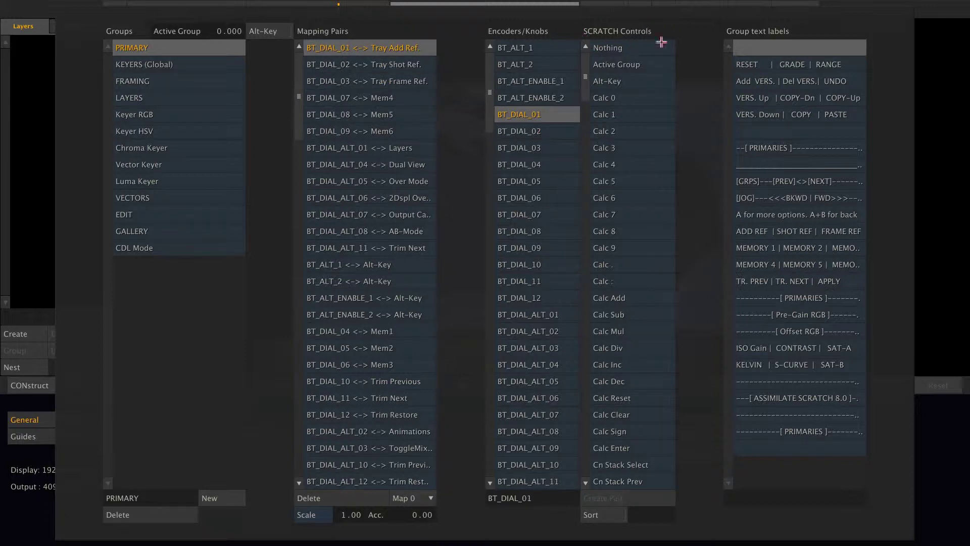
pyautogui.moveTo(582, 68)
pyautogui.mouseDown()
pyautogui.moveTo(588, 326)
pyautogui.moveTo(579, 57)
pyautogui.mouseUp()
pyautogui.click(519, 147)
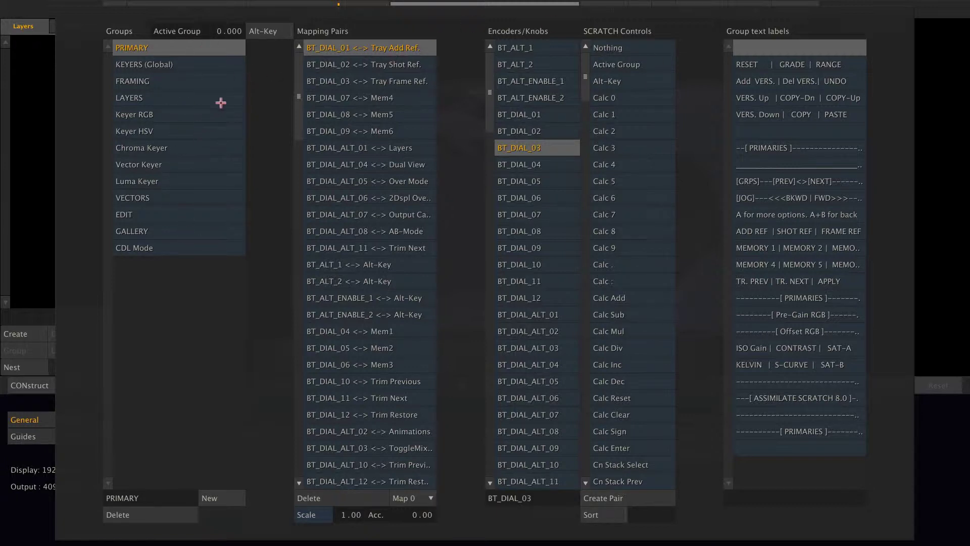
# Step: Compare the MF_DIAL_13 pair's -1.00 scale with the MF_DIAL_14 pair's 1.00 scale
pyautogui.moveTo(299, 63); pyautogui.dragTo(307, 304)
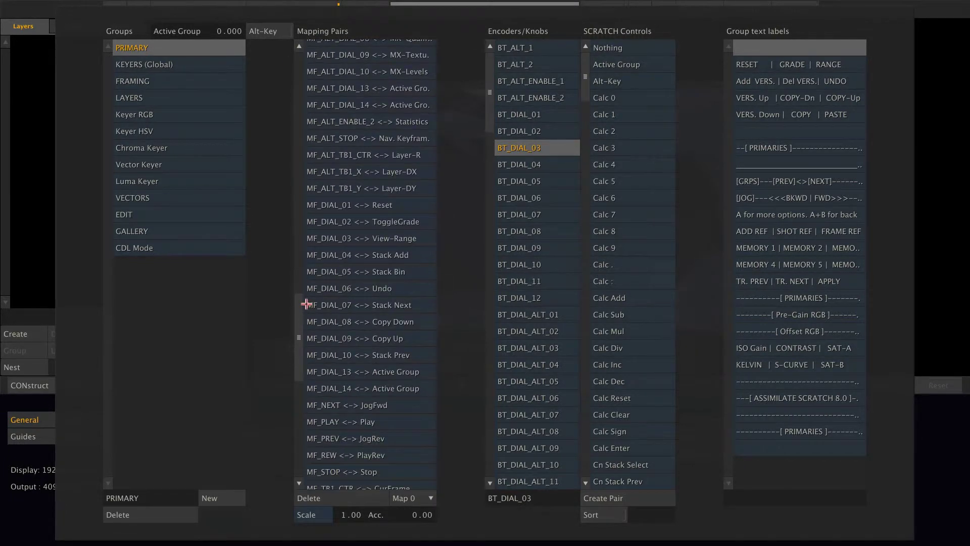
pyautogui.click(397, 374)
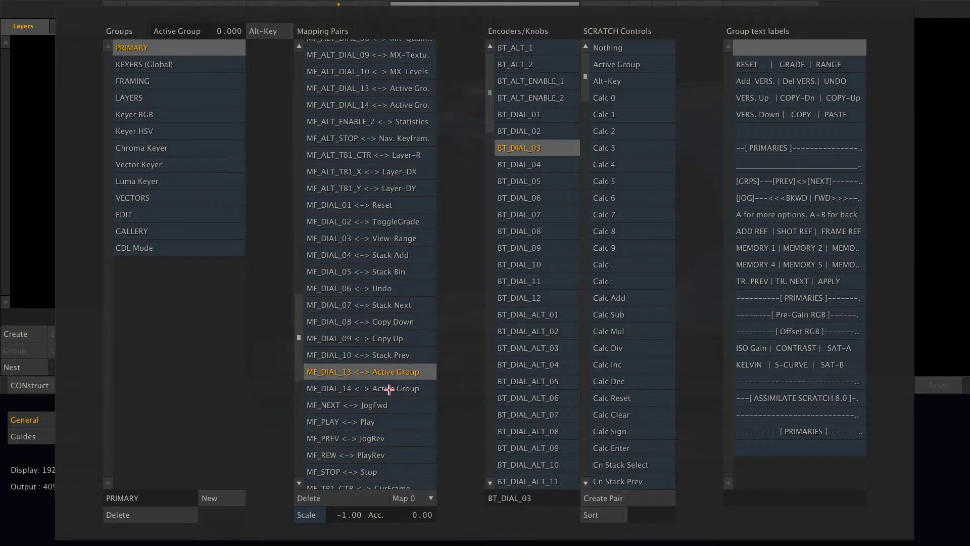
pyautogui.click(388, 389)
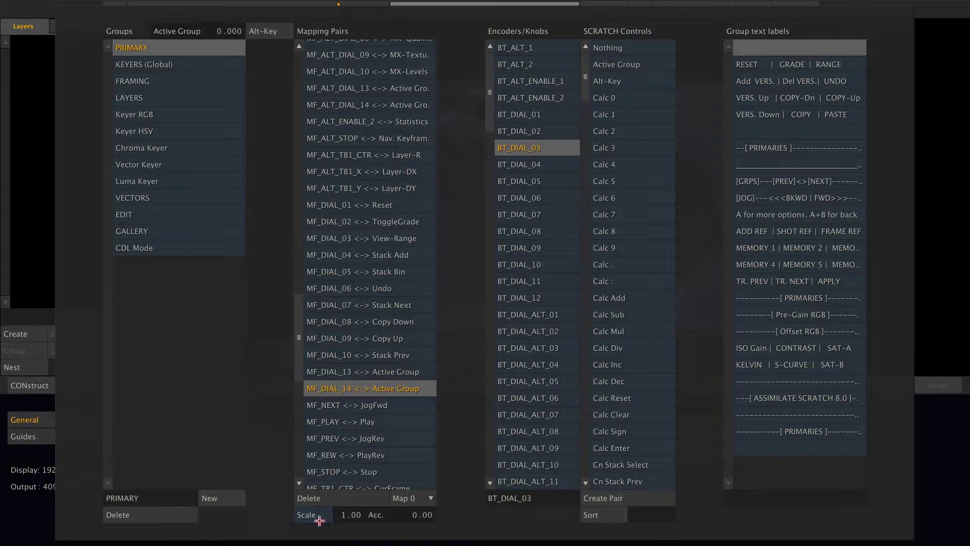
pyautogui.click(394, 374)
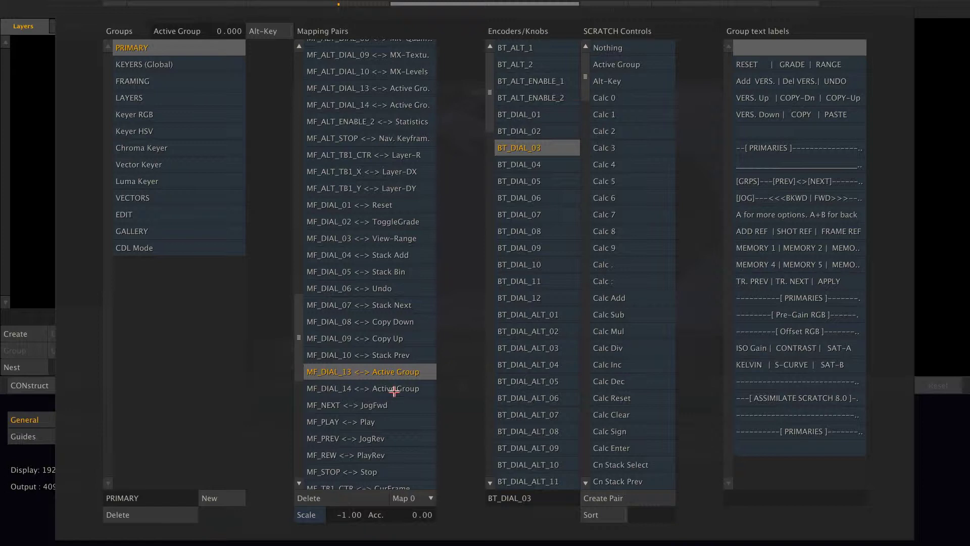
pyautogui.click(394, 389)
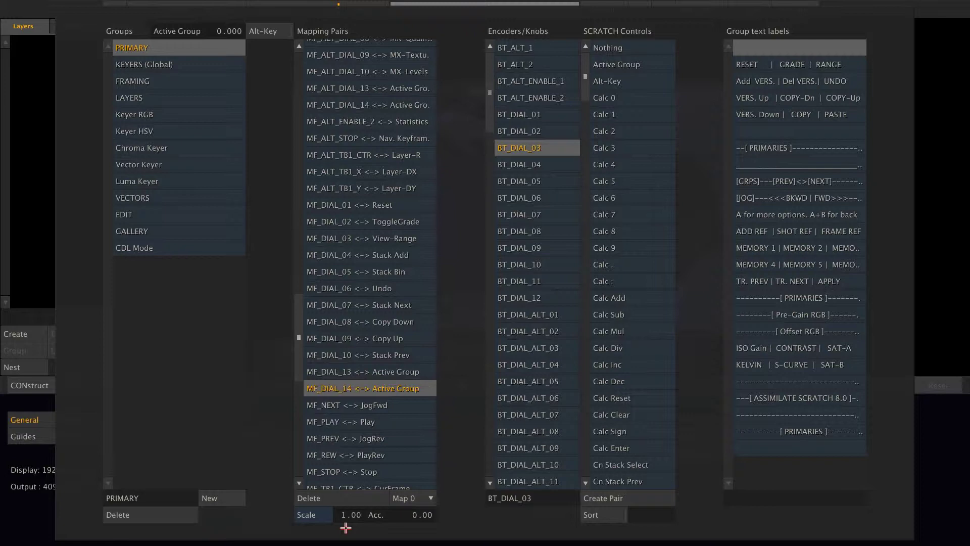
pyautogui.click(395, 371)
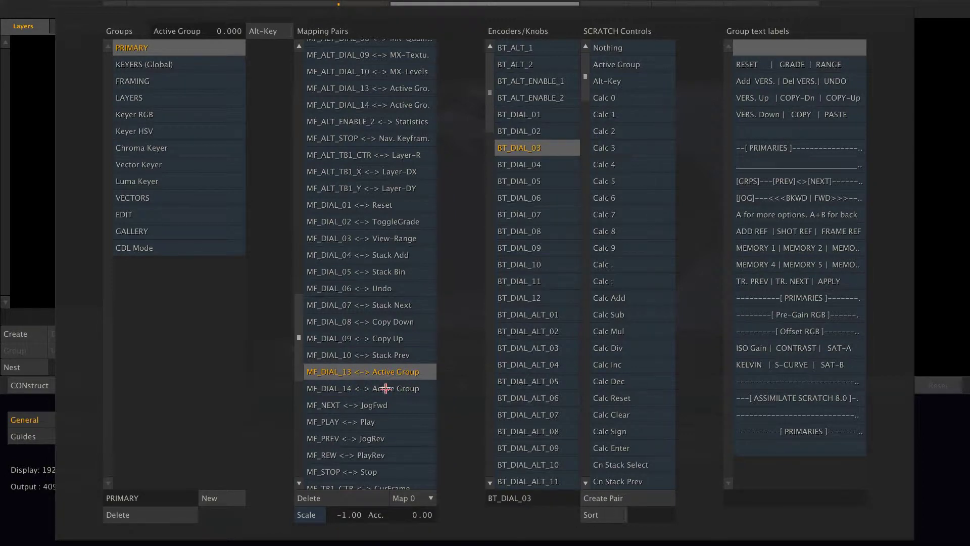
pyautogui.click(386, 388)
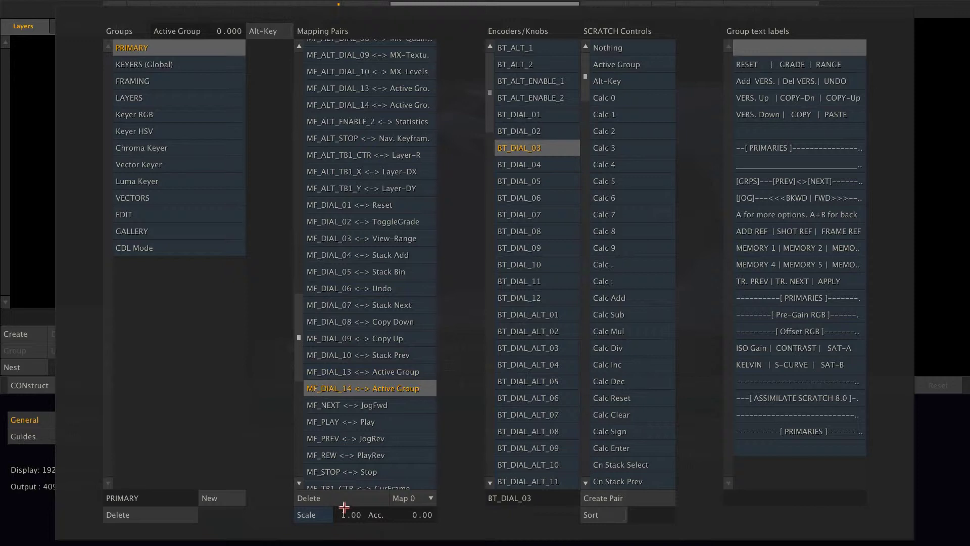
pyautogui.click(388, 372)
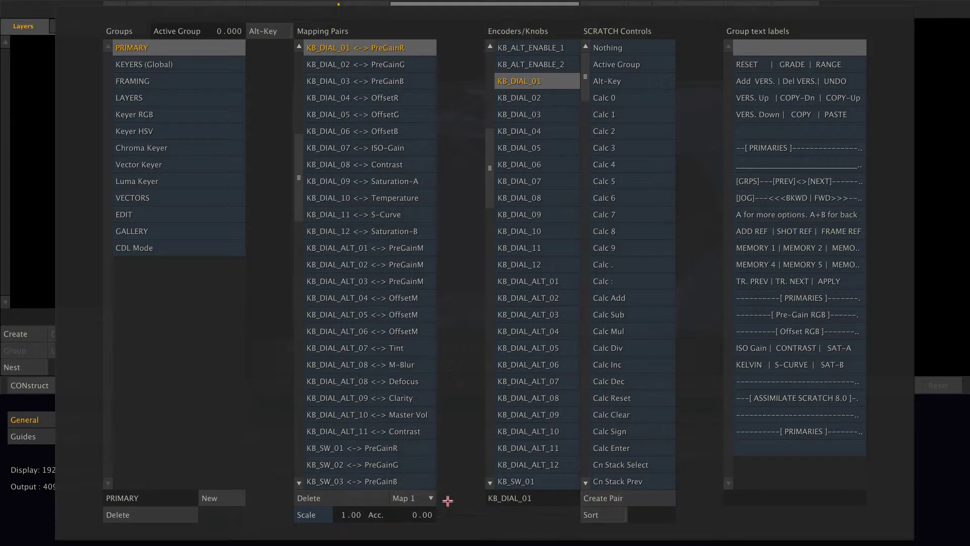
# Step: Select the KB_SW_01 <-> PreGainR button mapping
pyautogui.click(452, 456)
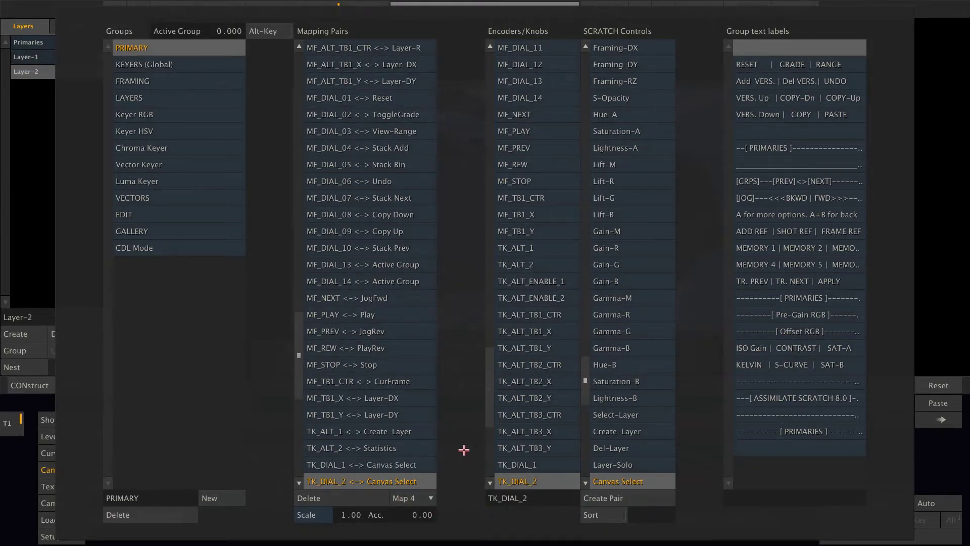
# Step: Close the mapping editor with Escape and add Layer-3 and Layer-4 with the N shortcut
pyautogui.press('Escape')
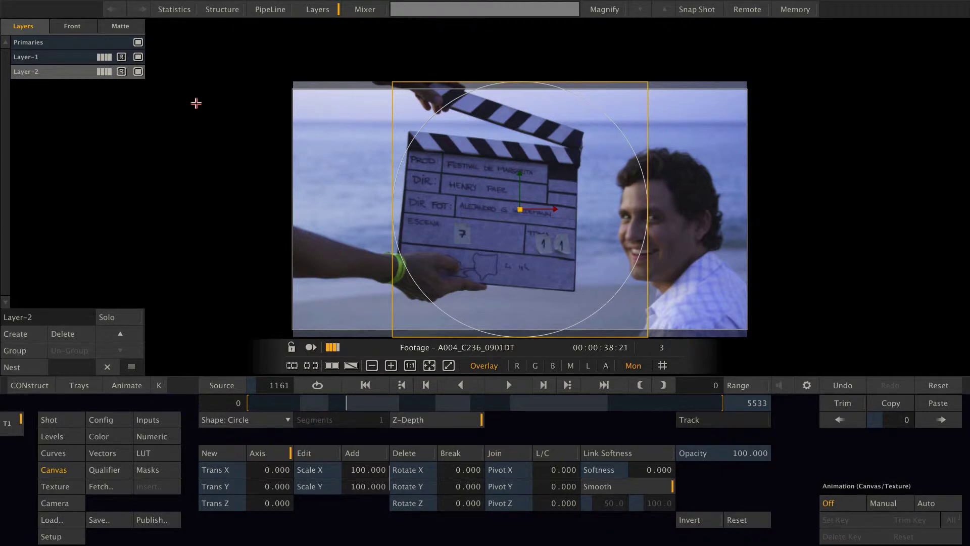
pyautogui.press('n')
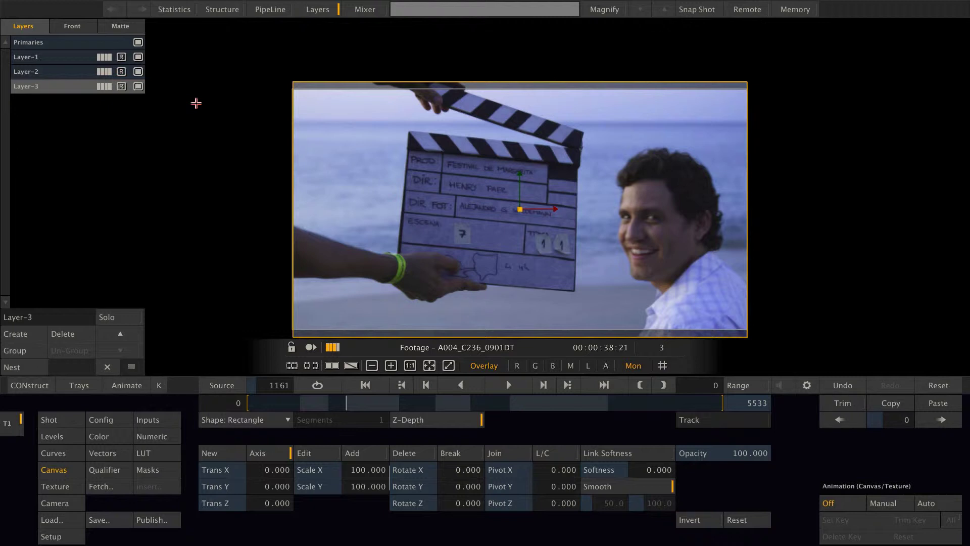
pyautogui.press('n')
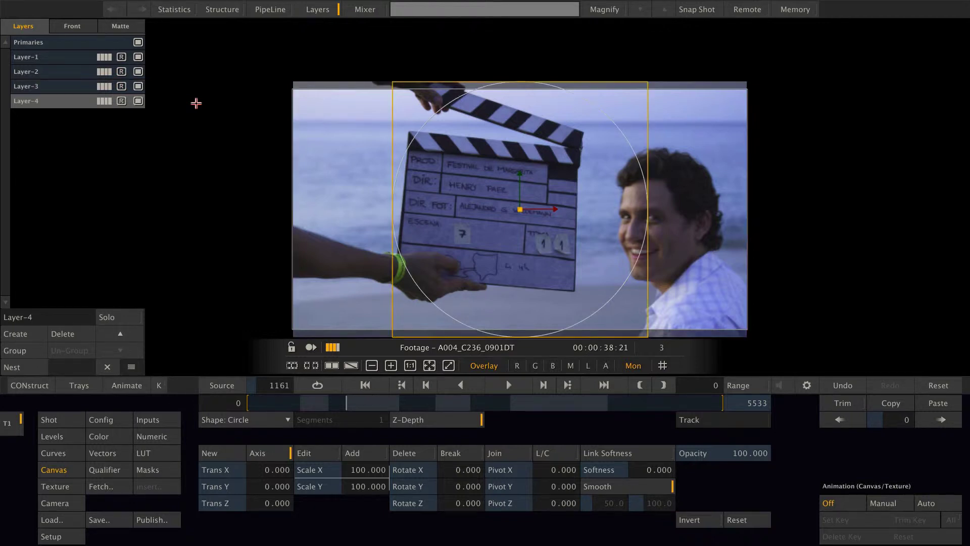
# Step: Reopen the Configure Panels mapping editor from the general Settings page
pyautogui.rightClick(196, 103)
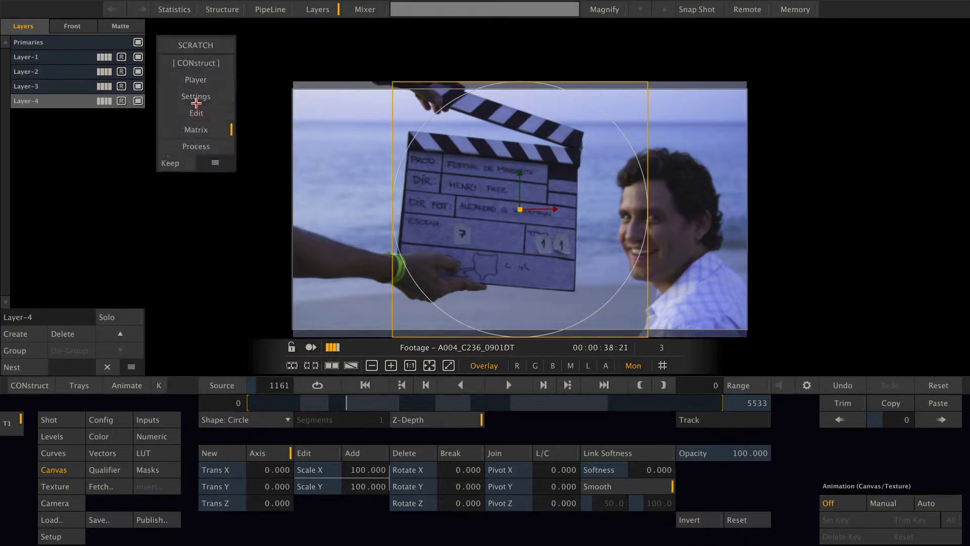
pyautogui.click(197, 99)
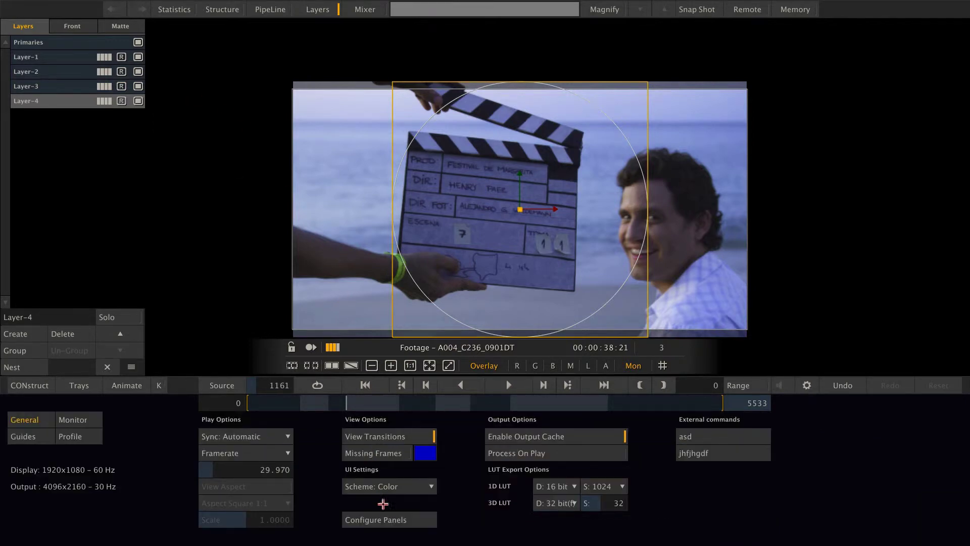
pyautogui.click(388, 518)
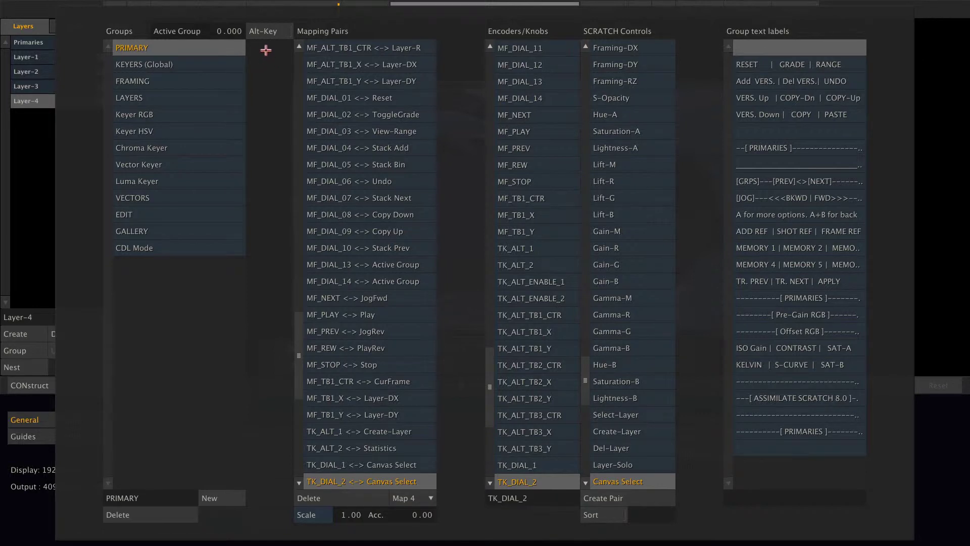
# Step: Preview the Alt+PRIMARY labels with Alt-Key, then switch back to the normal PRIMARY labels
pyautogui.click(265, 31)
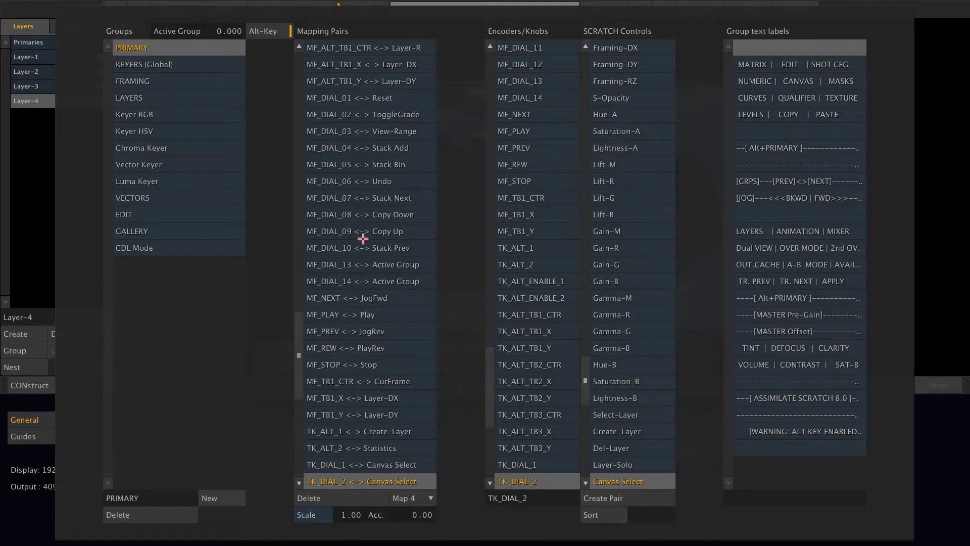
pyautogui.click(267, 31)
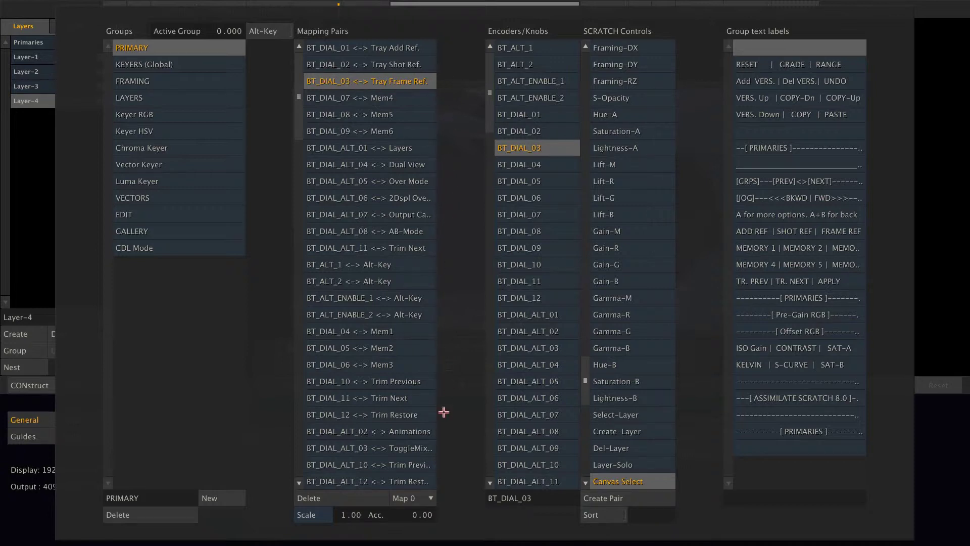
# Step: Delete the BT_DIAL_03 <-> Tray Frame Ref. pair, filter by 'gra', and pair BT_DIAL_03 with ToggleGrade
pyautogui.click(307, 498)
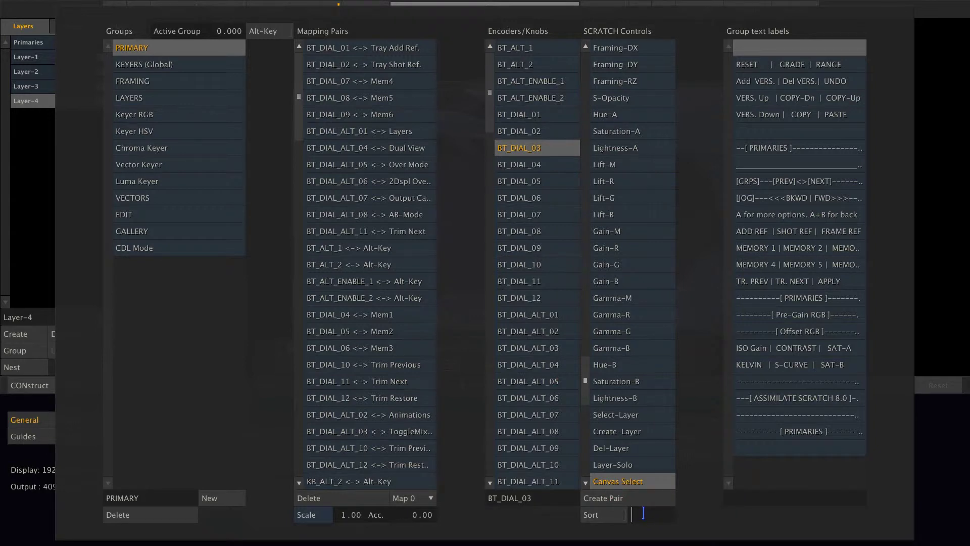
pyautogui.write('gra')
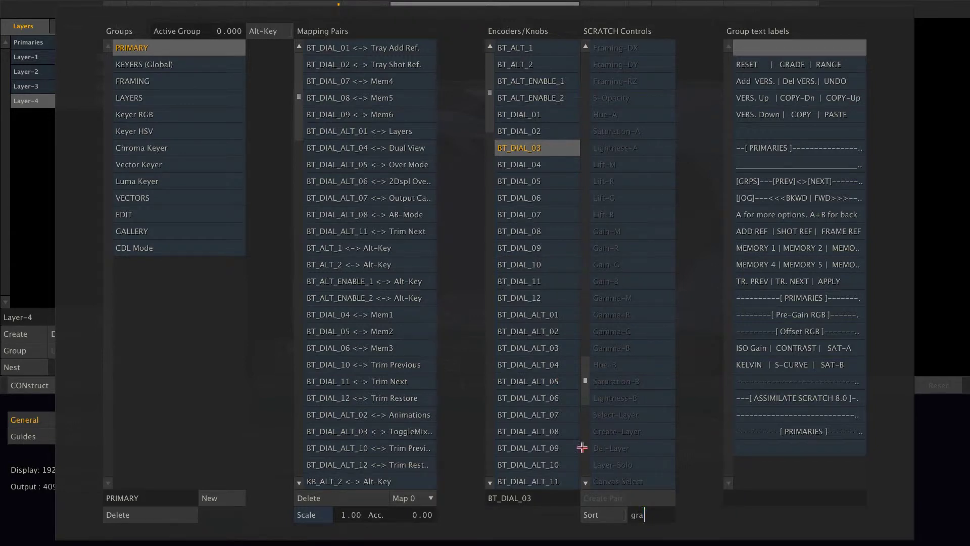
pyautogui.moveTo(588, 395); pyautogui.dragTo(586, 204)
pyautogui.moveTo(586, 184); pyautogui.dragTo(584, 123)
pyautogui.click(627, 146)
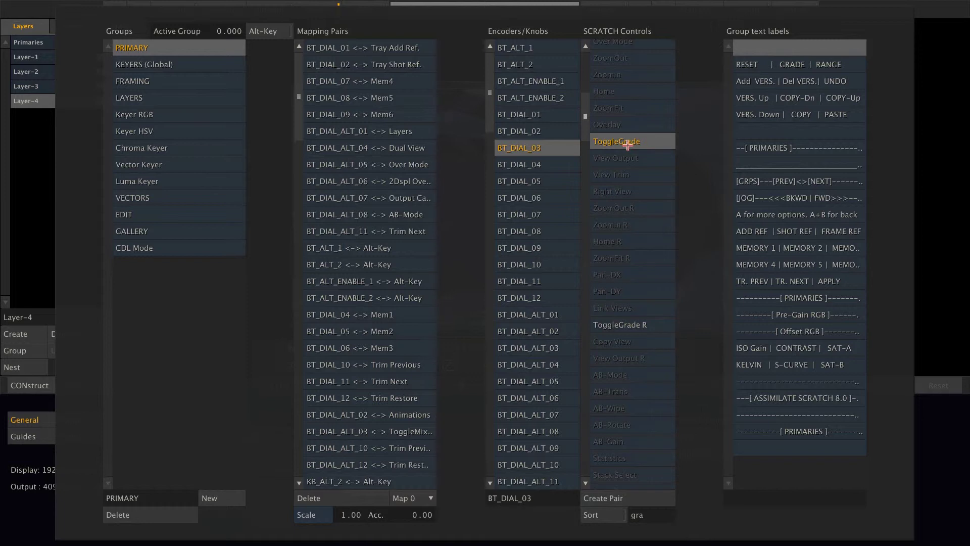
pyautogui.click(598, 499)
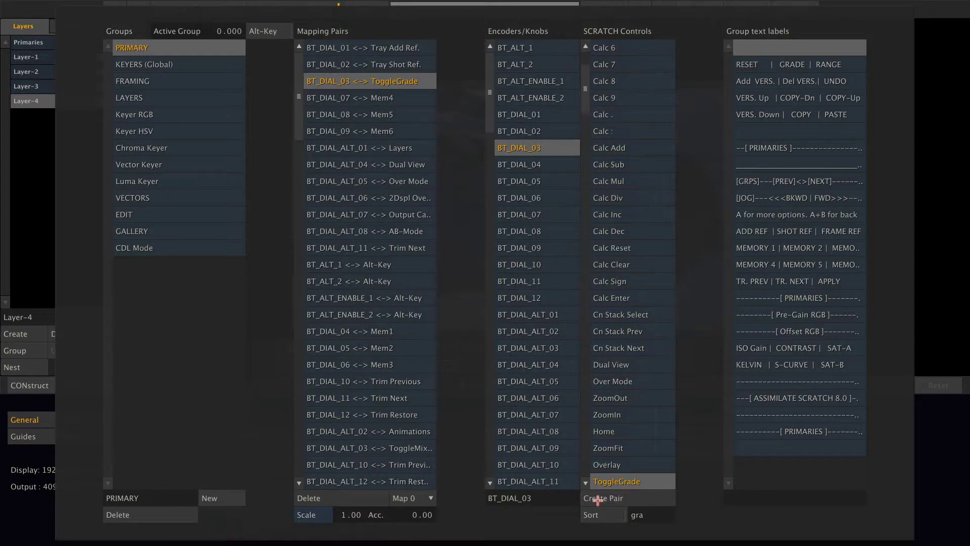
pyautogui.click(567, 541)
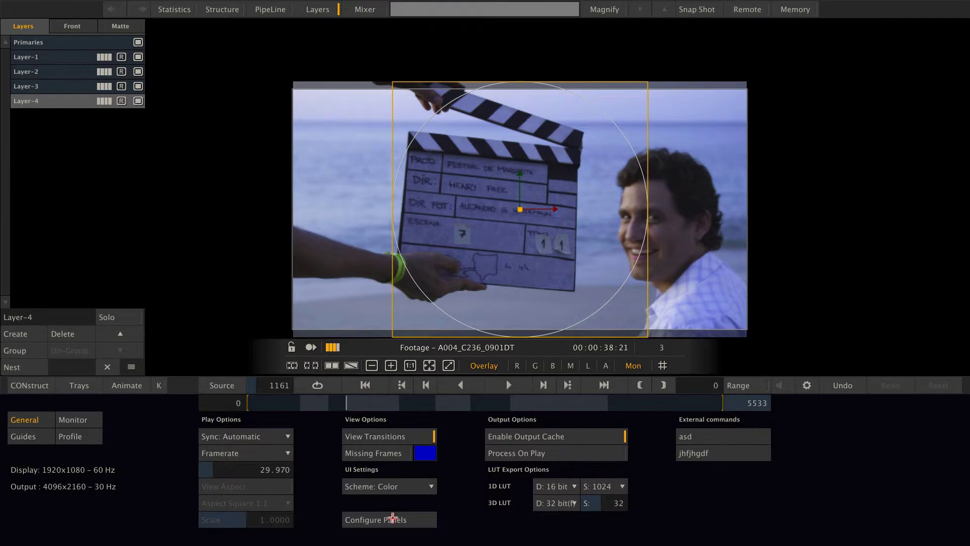
pyautogui.click(392, 519)
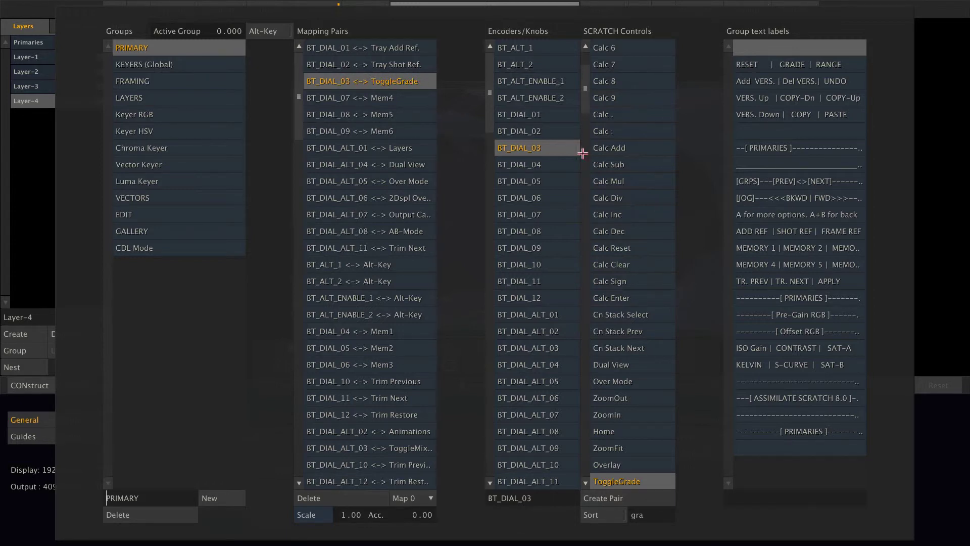
# Step: Change BT_DIAL_03's label to ADD REF | SHOT REF | GRADE, then bring Finder forward
pyautogui.click(824, 231)
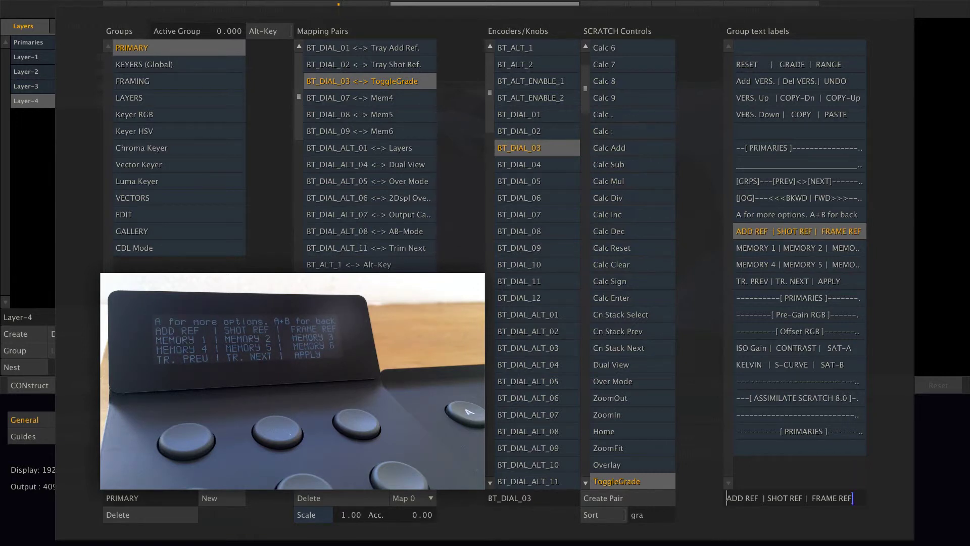
pyautogui.moveTo(852, 498); pyautogui.dragTo(814, 498)
pyautogui.write('GRADE')
pyautogui.press('Return')
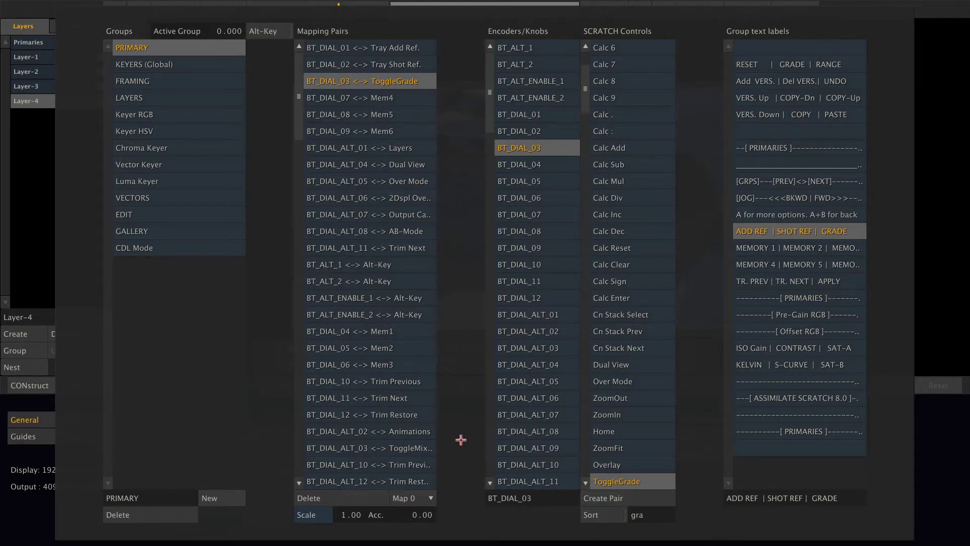
pyautogui.press('super+Tab')
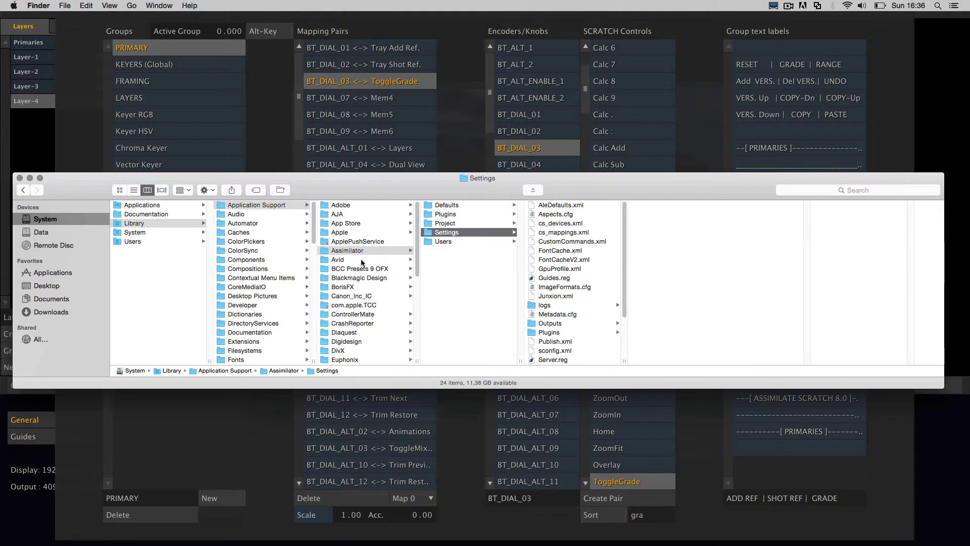
# Step: Browse Assimilator > Users > the user folder and widen the column to show the cs_mappings files
pyautogui.click(340, 251)
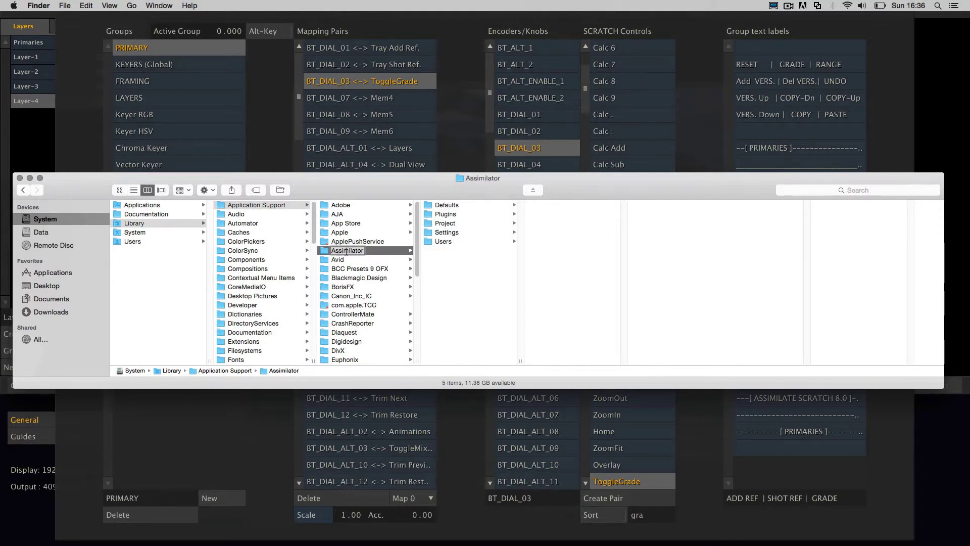
pyautogui.press('Escape')
pyautogui.click(444, 242)
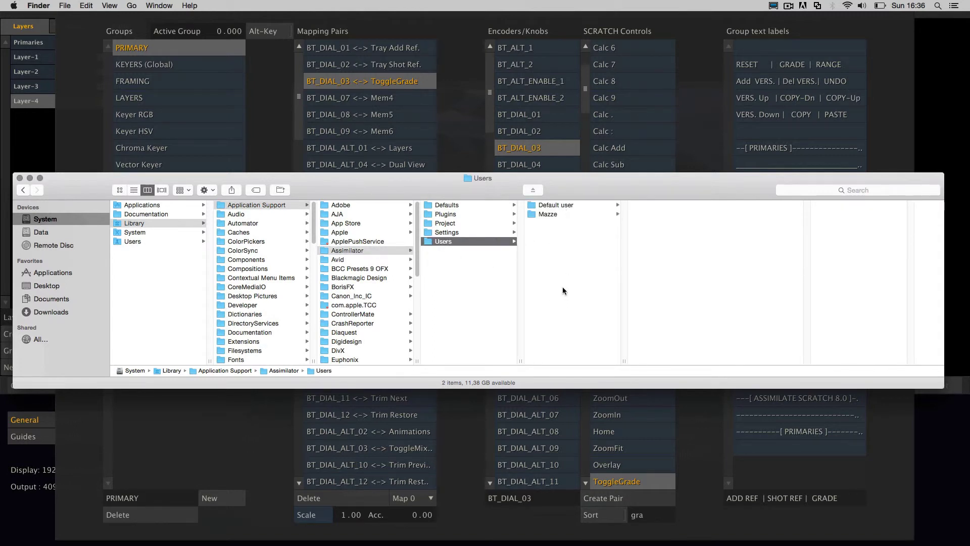
pyautogui.click(548, 215)
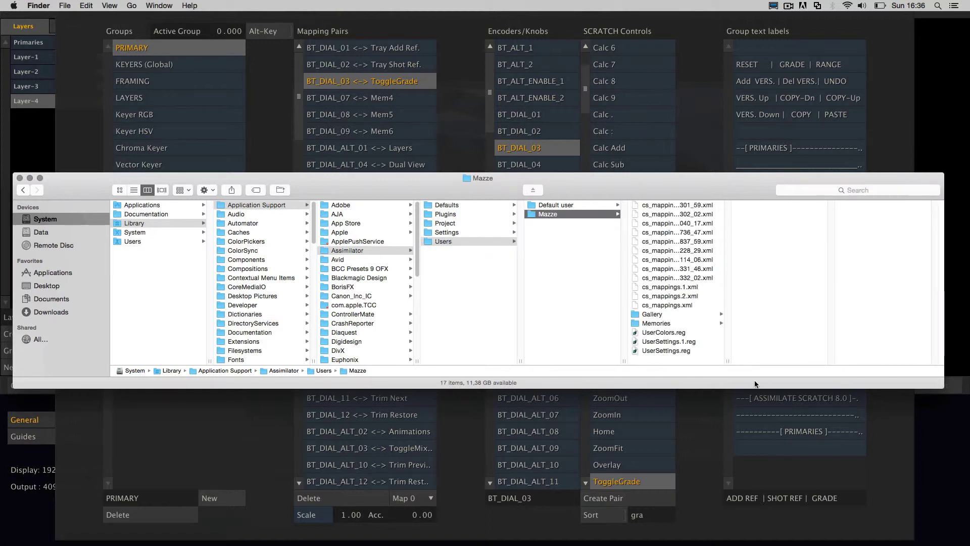
pyautogui.moveTo(728, 360); pyautogui.dragTo(803, 359)
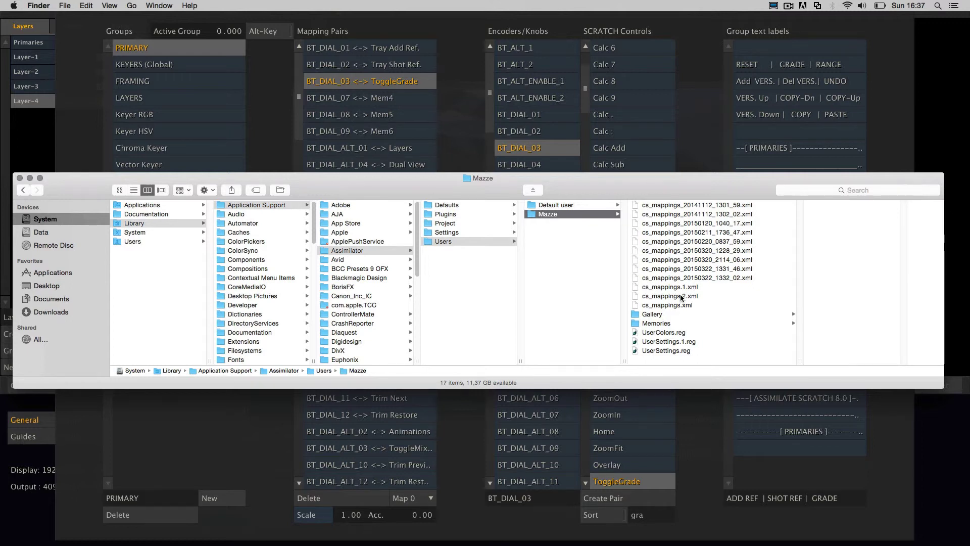
pyautogui.click(454, 231)
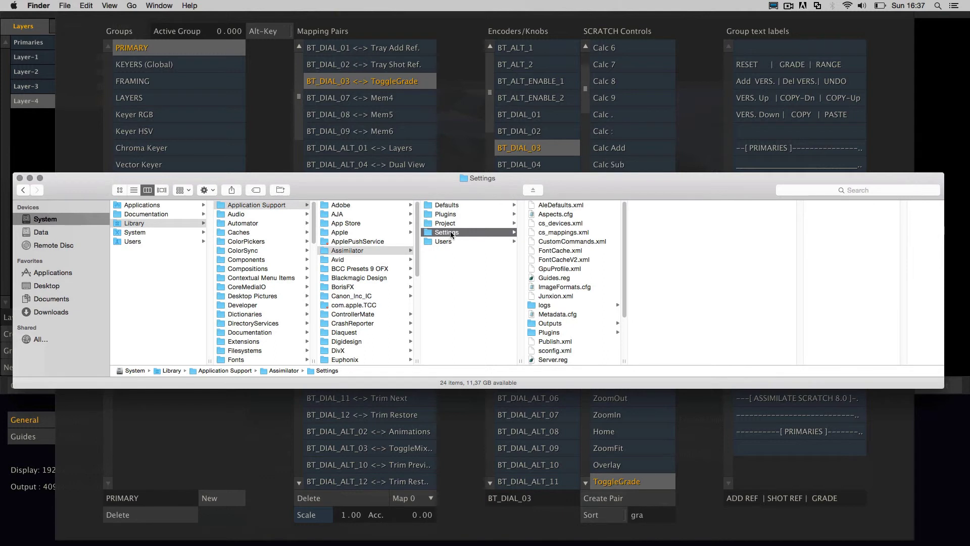
pyautogui.click(558, 231)
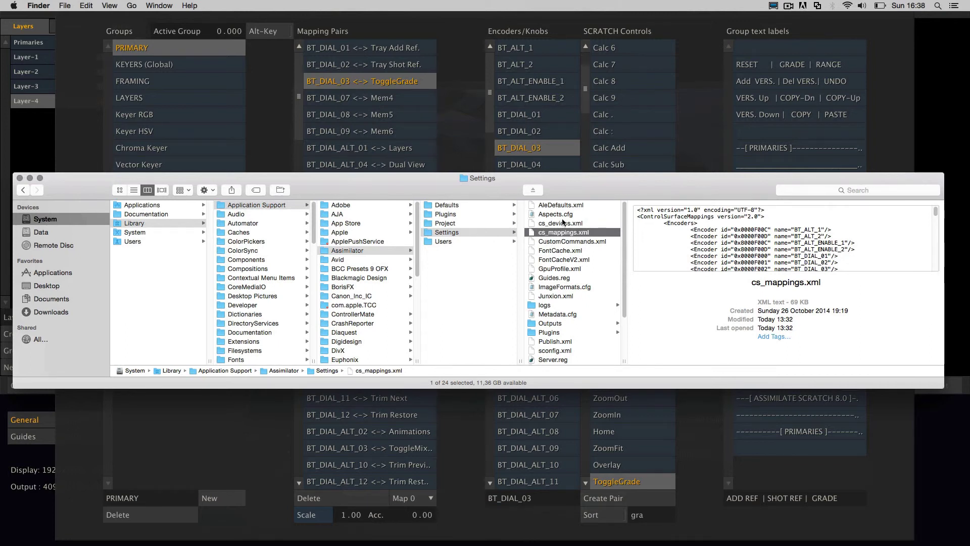
pyautogui.click(460, 241)
pyautogui.click(550, 215)
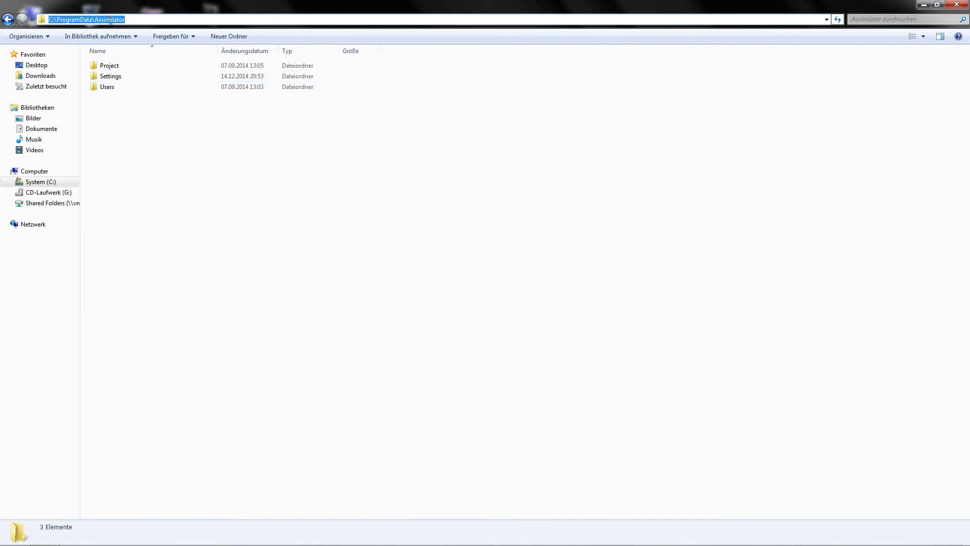
# Step: Locate C:\ProgramData\Assimilator, browse Users and the user folder, then open its Settings folder
pyautogui.click(133, 21)
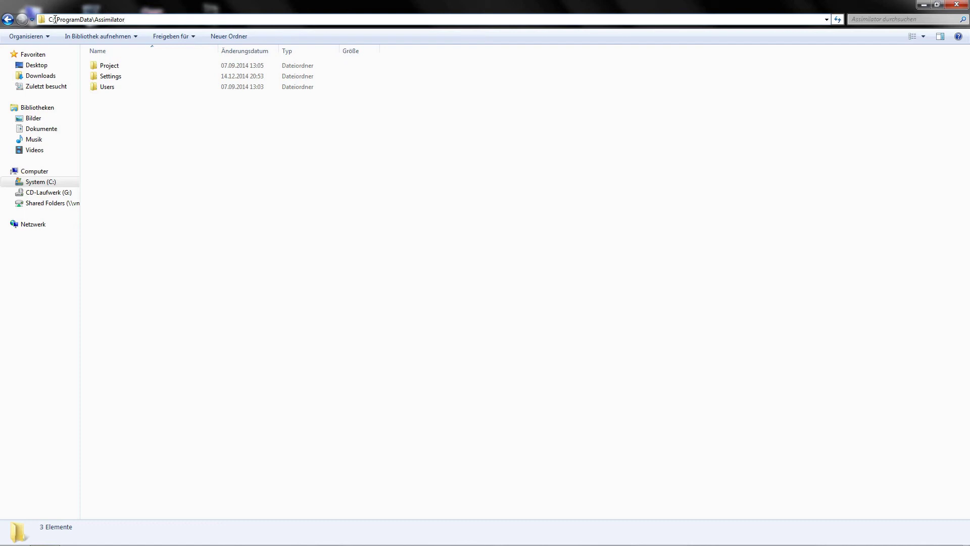
pyautogui.moveTo(54, 19); pyautogui.dragTo(90, 19)
pyautogui.click(154, 124)
pyautogui.doubleClick(110, 86)
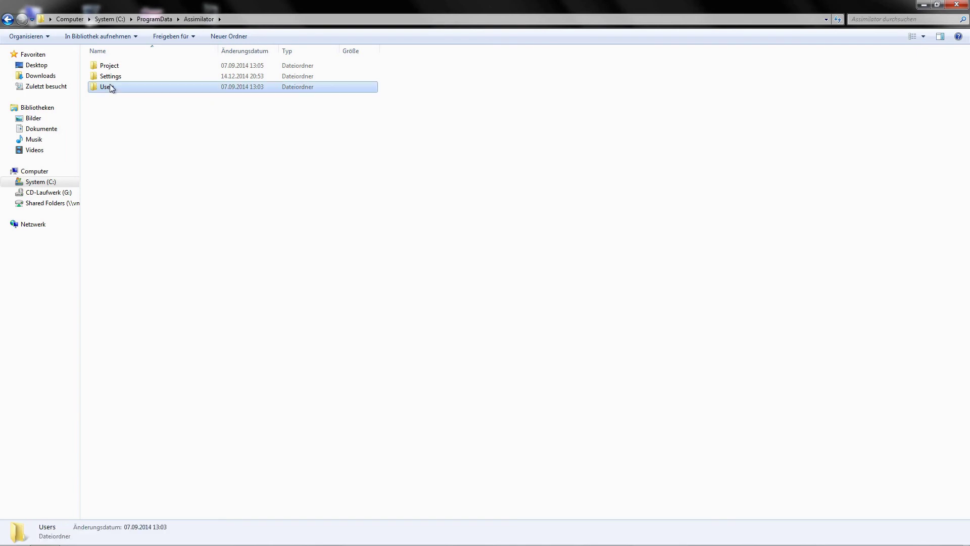
pyautogui.doubleClick(111, 66)
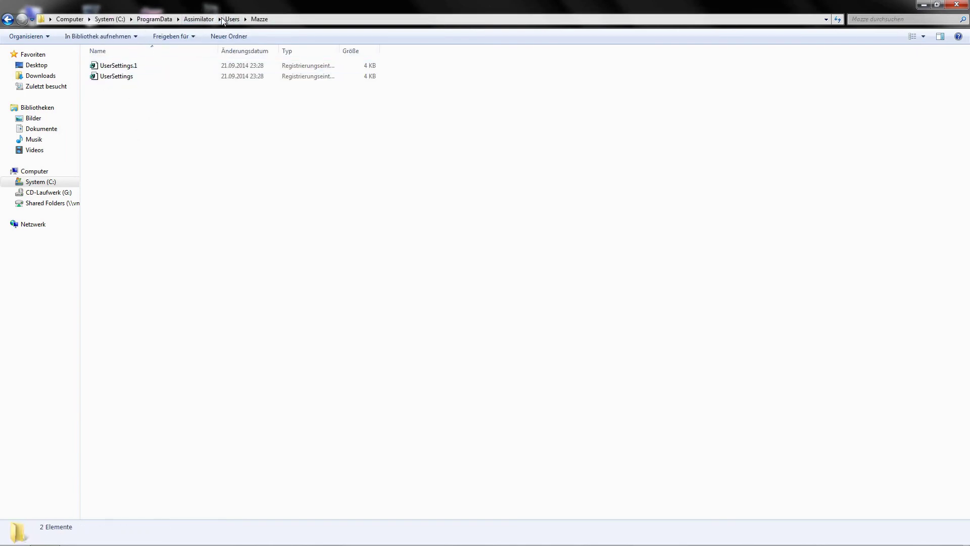
pyautogui.click(200, 18)
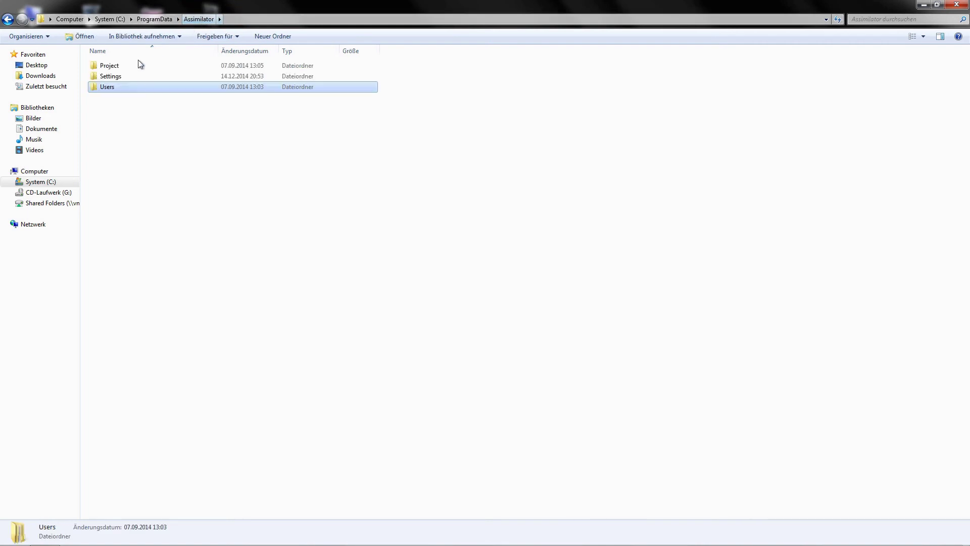
pyautogui.doubleClick(112, 76)
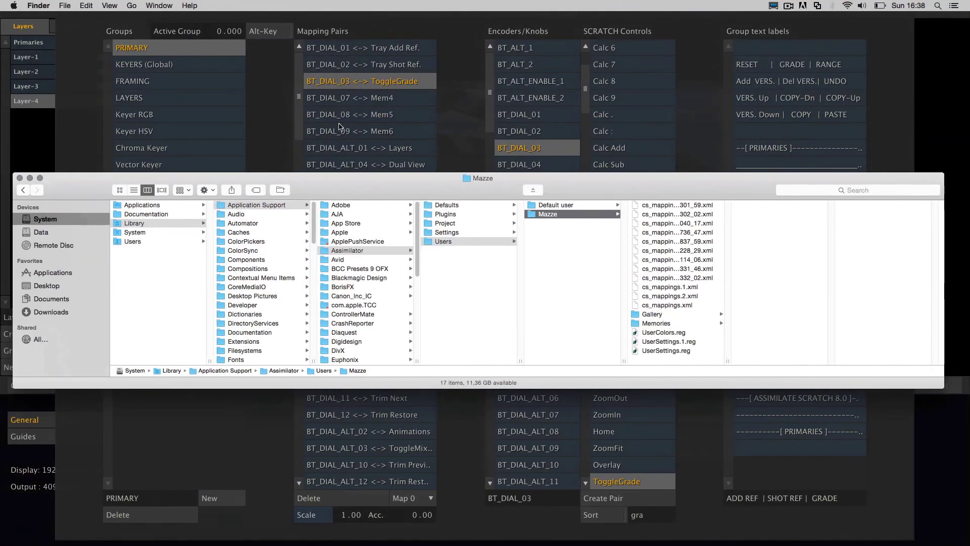
# Step: Bring SCRATCH's mapping editor back, showing BT_DIAL_03 mapped to ToggleGrade
pyautogui.click(463, 138)
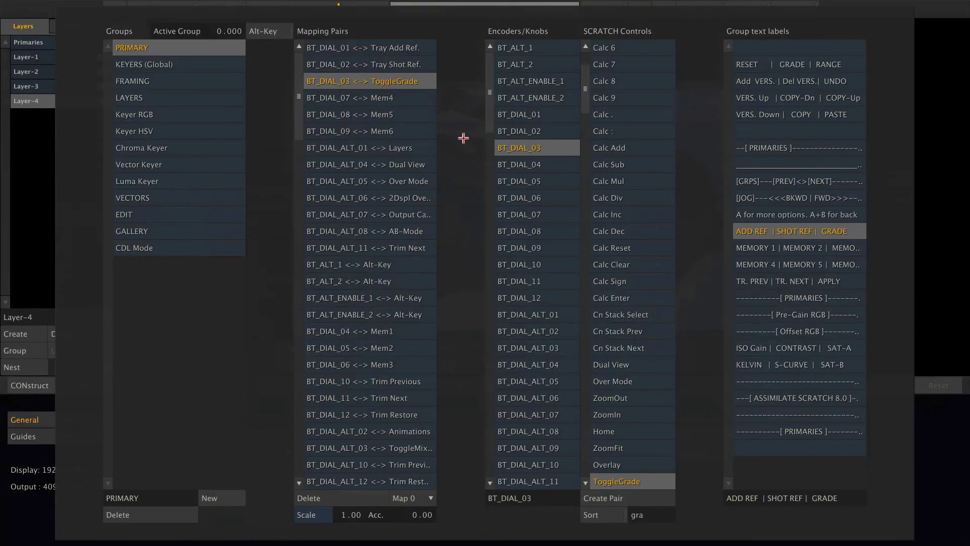